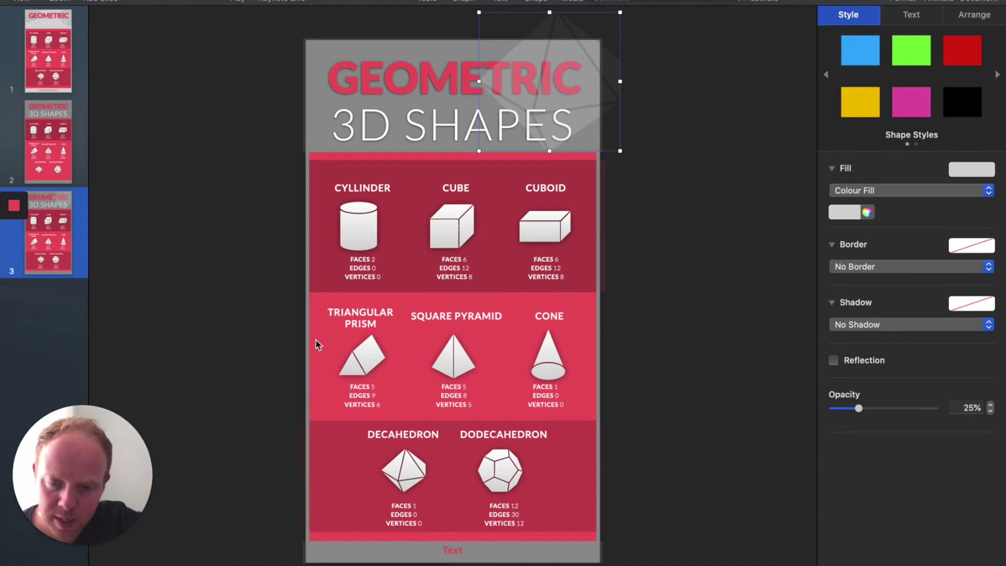
- Delete the empty 'Text' placeholder box at the bottom of slide 3
left_click(454, 550)
key("Delete")
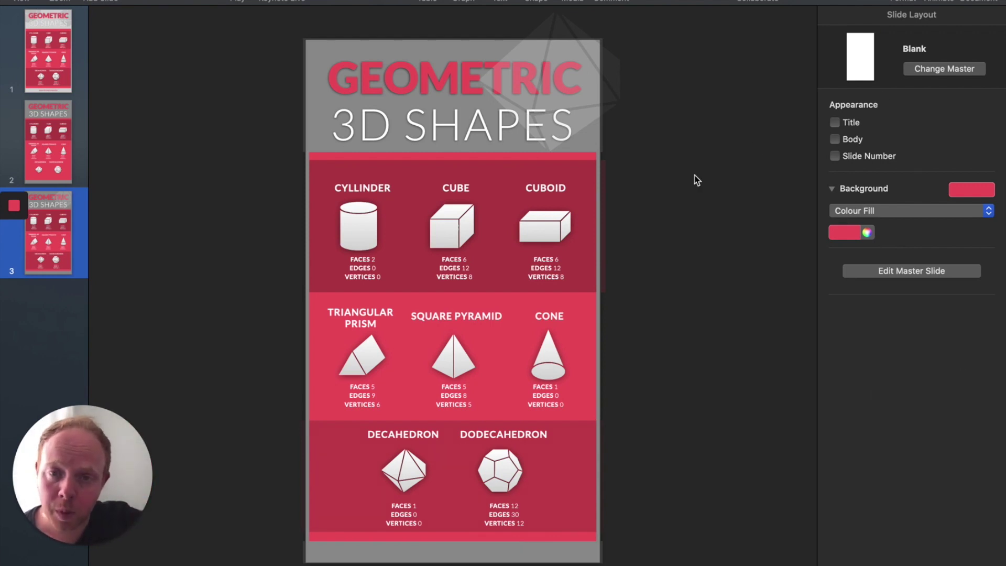
- Nudge the faint polyhedron graphic behind the title slightly to the left
left_click(614, 103)
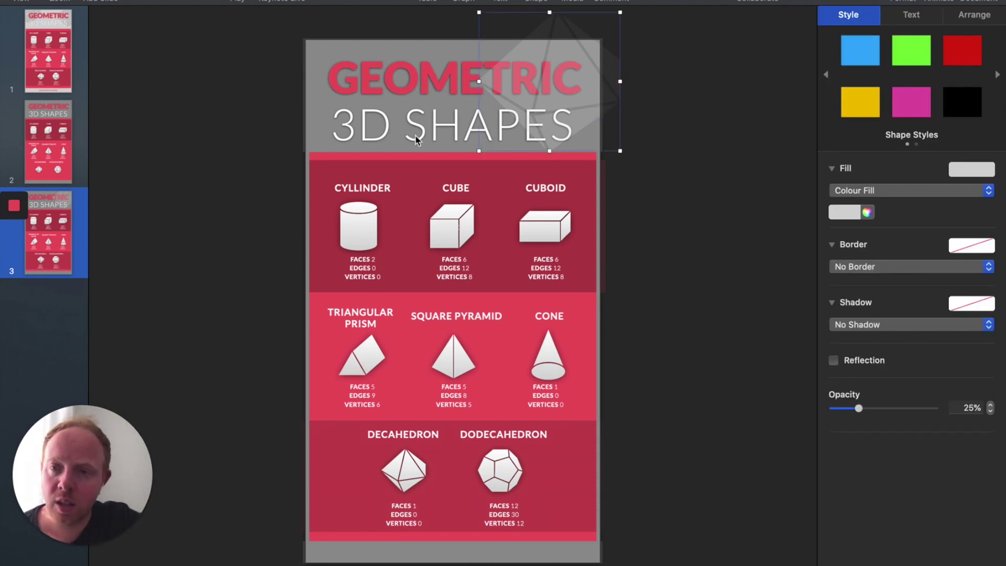
left_click(584, 106)
left_click_drag(584, 106, 579, 106)
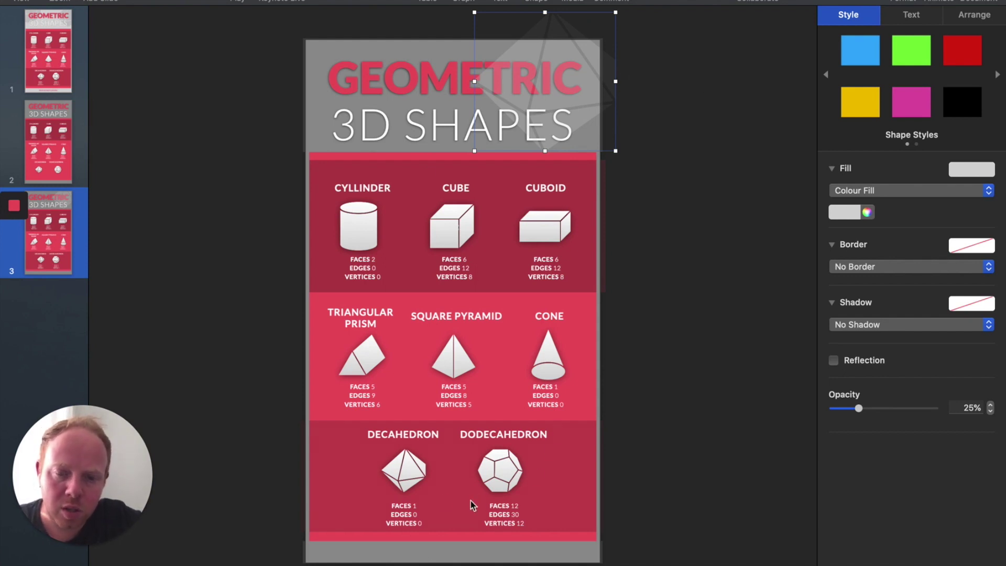
left_click(414, 479)
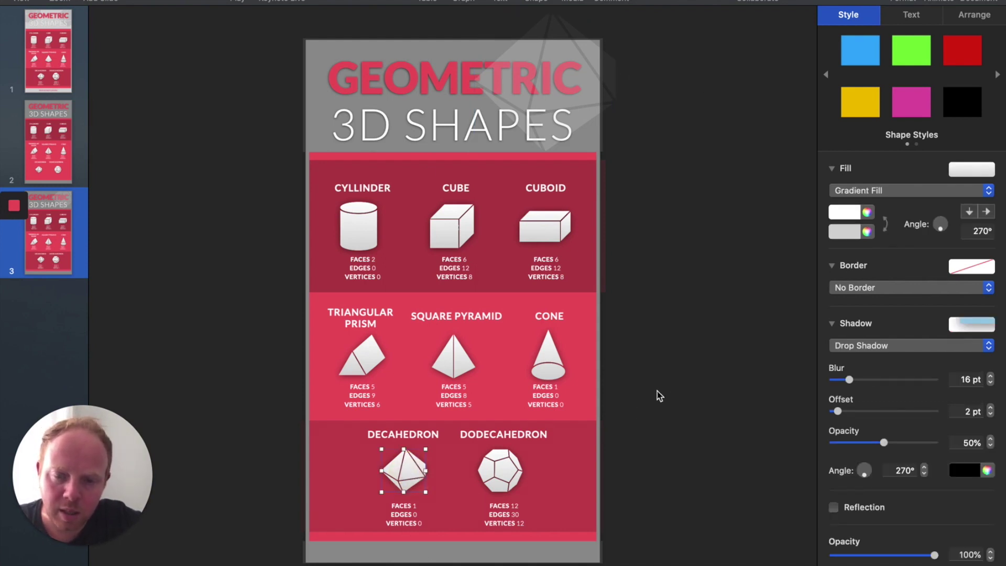
left_click(664, 378)
left_click(590, 115)
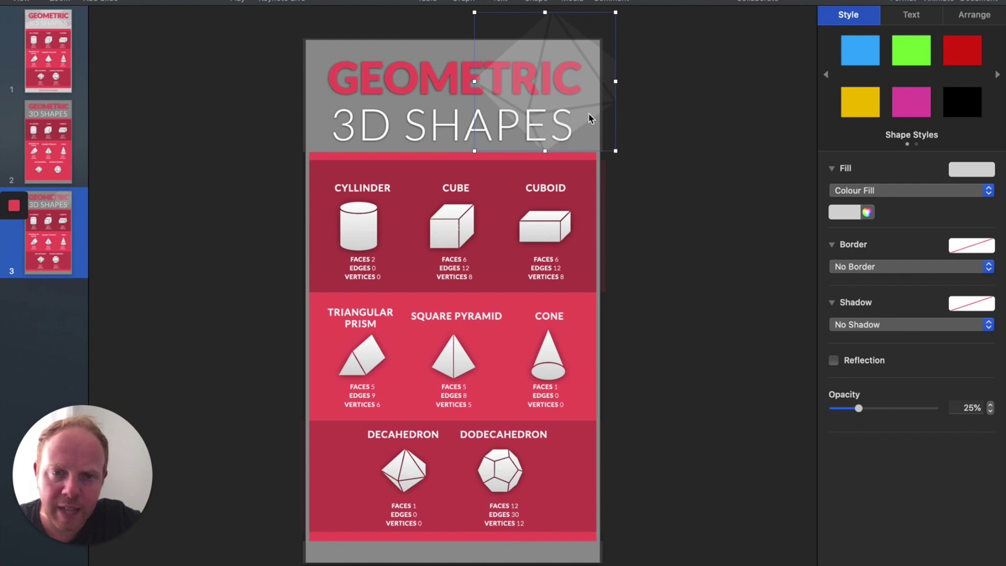
- Raise the polyhedron graphic's opacity from 25% to 30%, leaving its fill unchanged
left_click(844, 212)
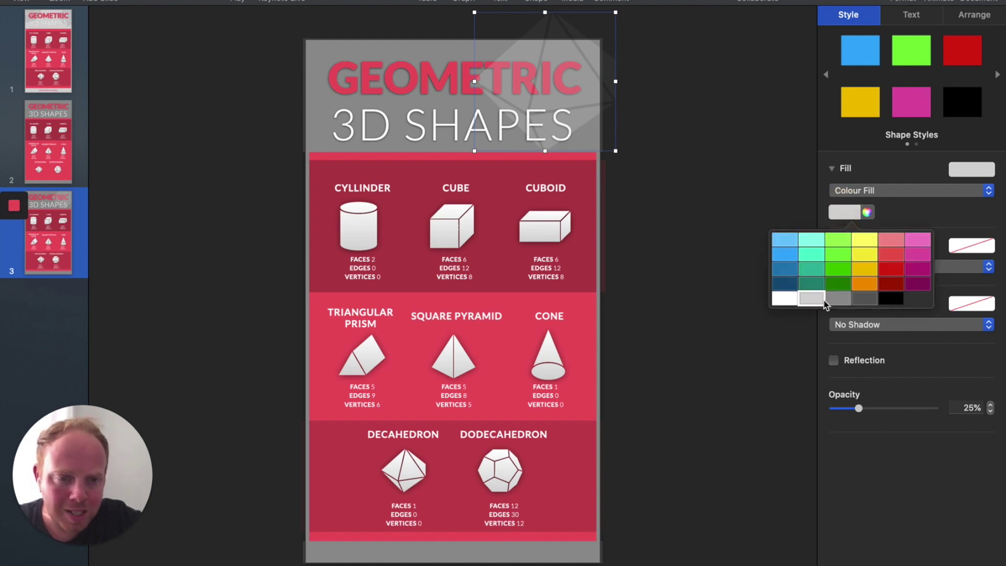
left_click(681, 212)
left_click(592, 91)
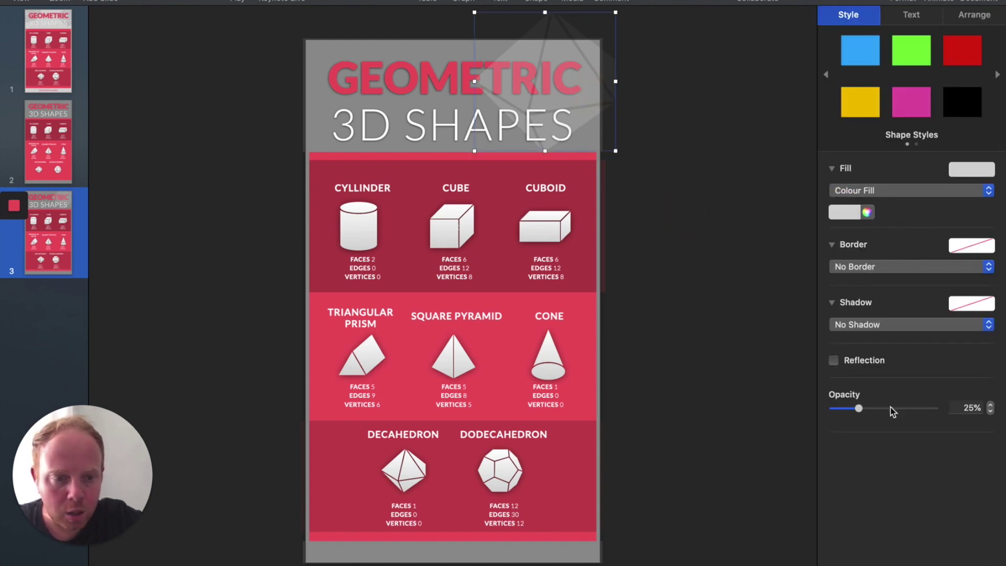
mouse_move(858, 412)
left_mouse_down()
mouse_move(966, 408)
mouse_move(867, 411)
left_mouse_up()
left_click(990, 411)
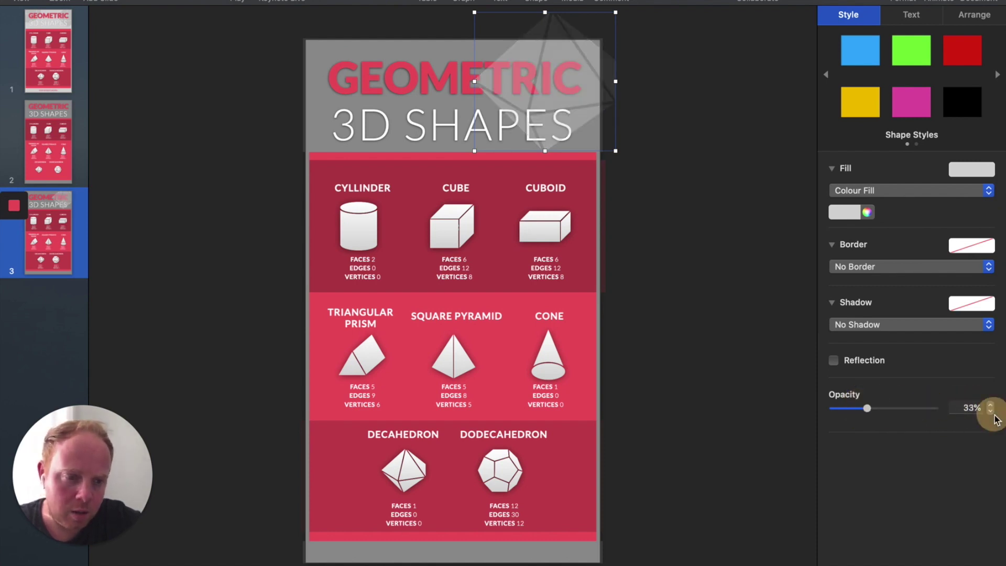
left_click(769, 352)
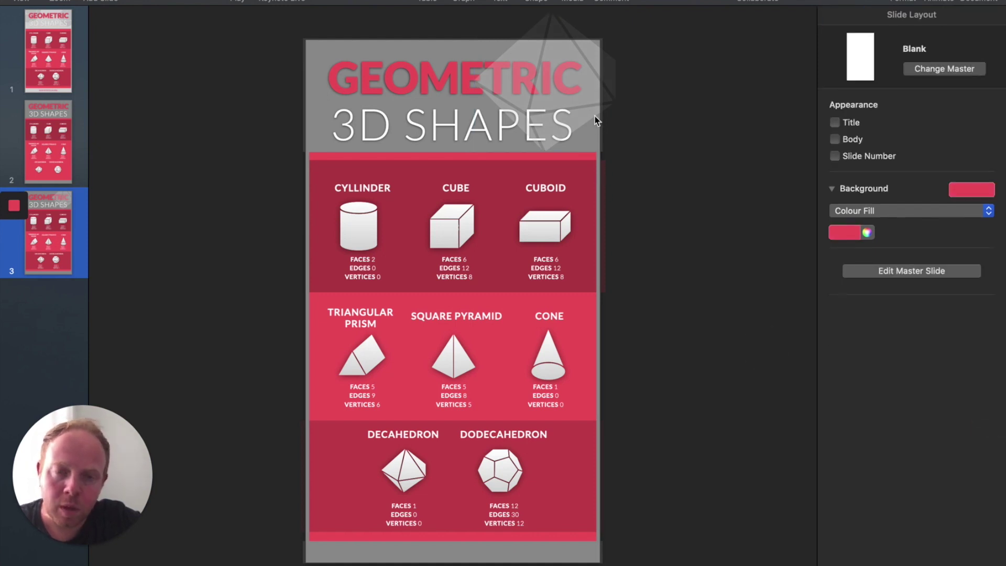
left_click(598, 123)
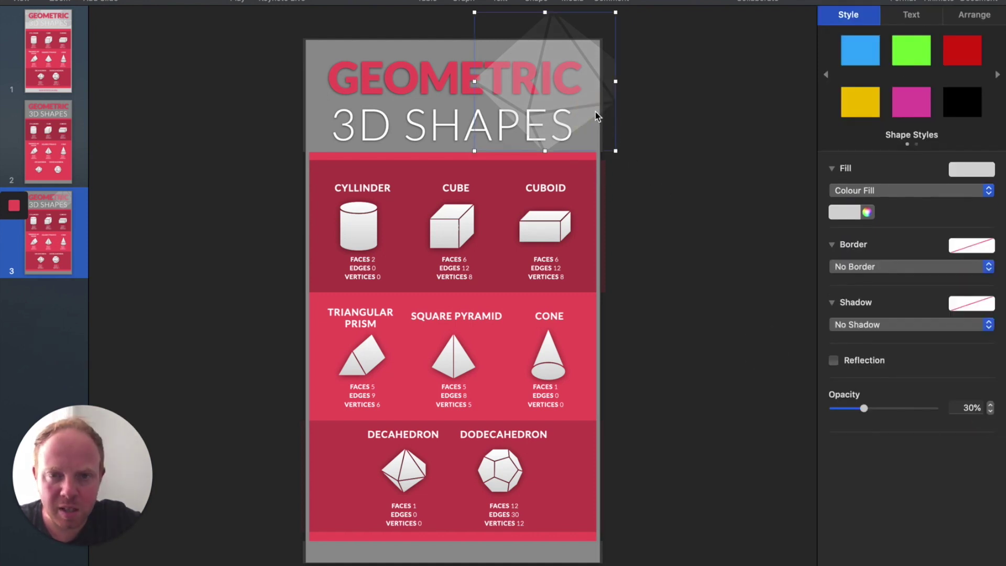
- Send the polyhedron and grey header band to the back, move the polyhedron up, and play the slideshow
right_click(591, 107)
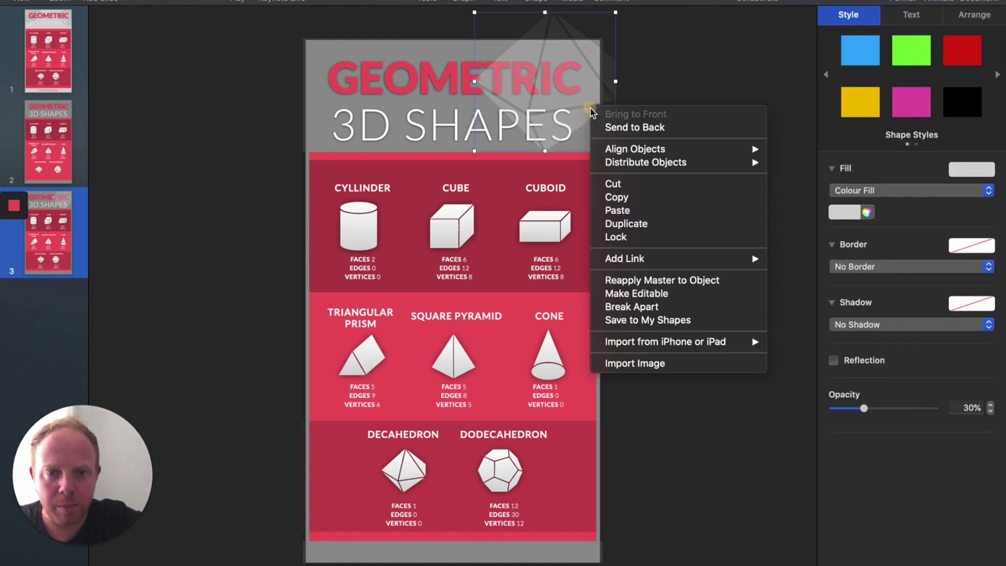
left_click(611, 129)
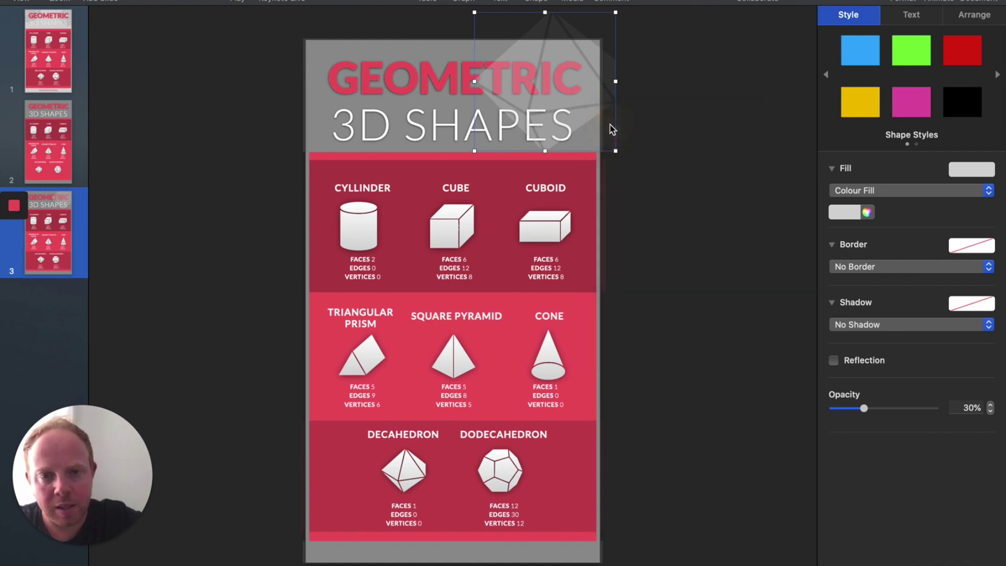
left_click(330, 54)
left_click(316, 55)
right_click(316, 54)
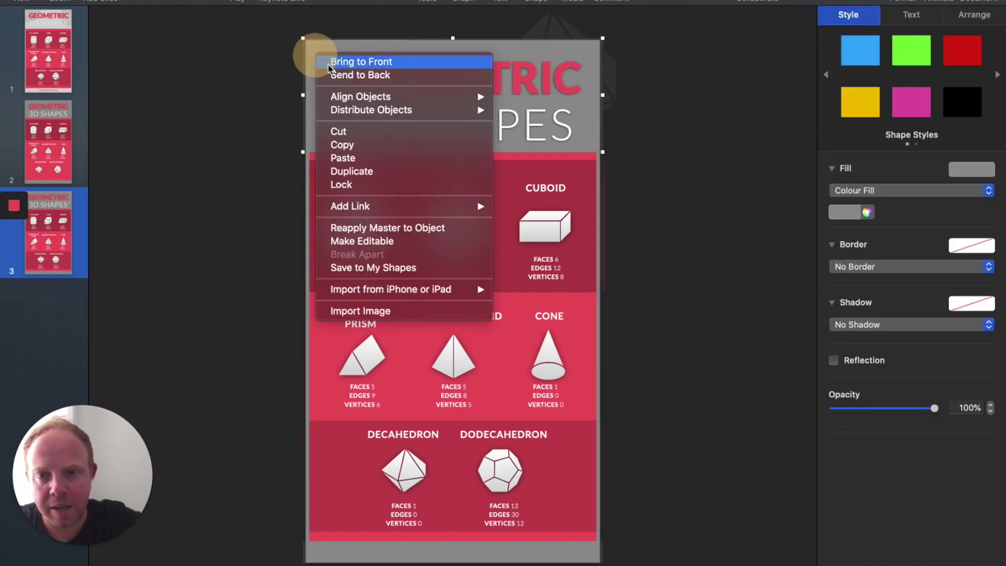
left_click(336, 75)
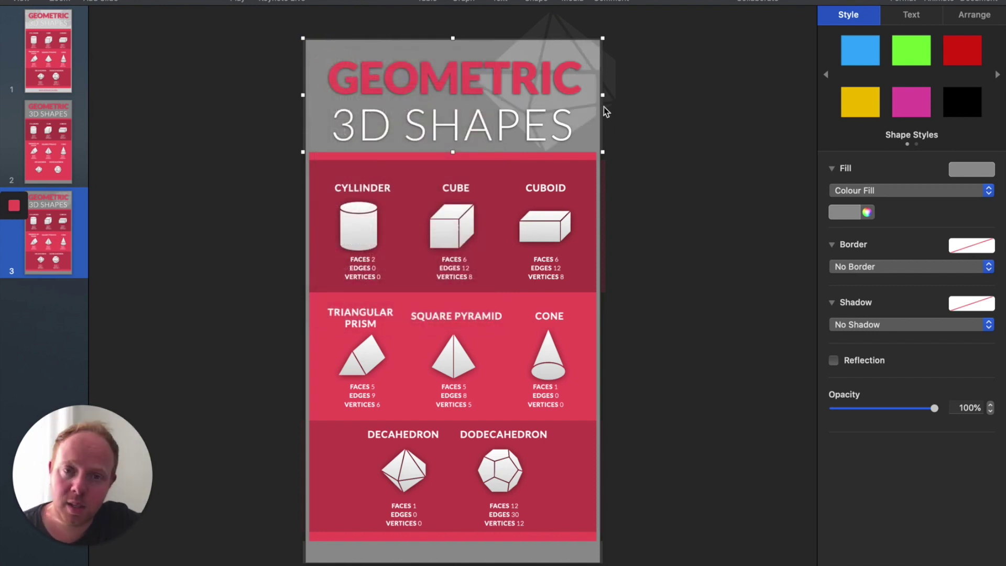
left_click_drag(614, 95, 613, 86)
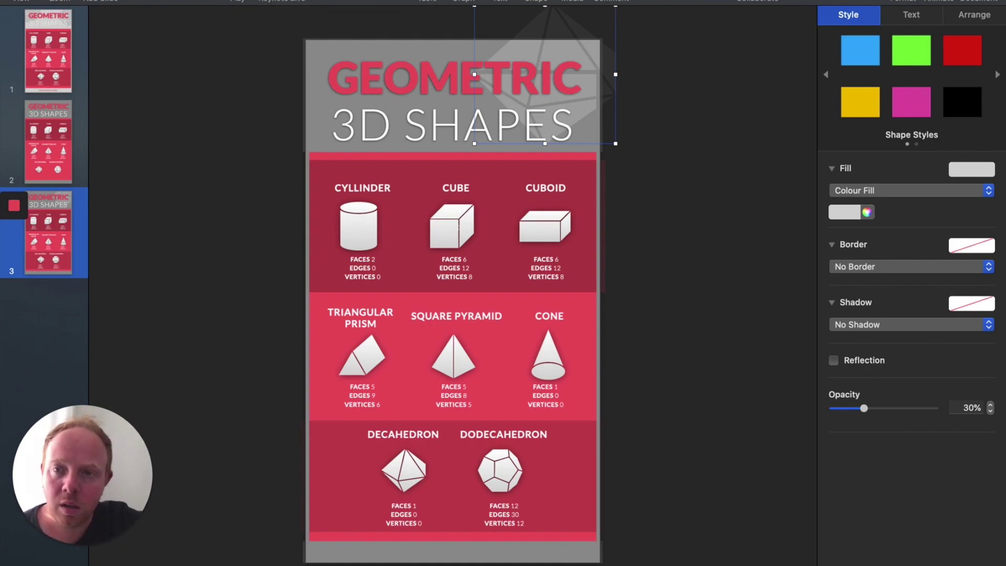
left_click(237, 1)
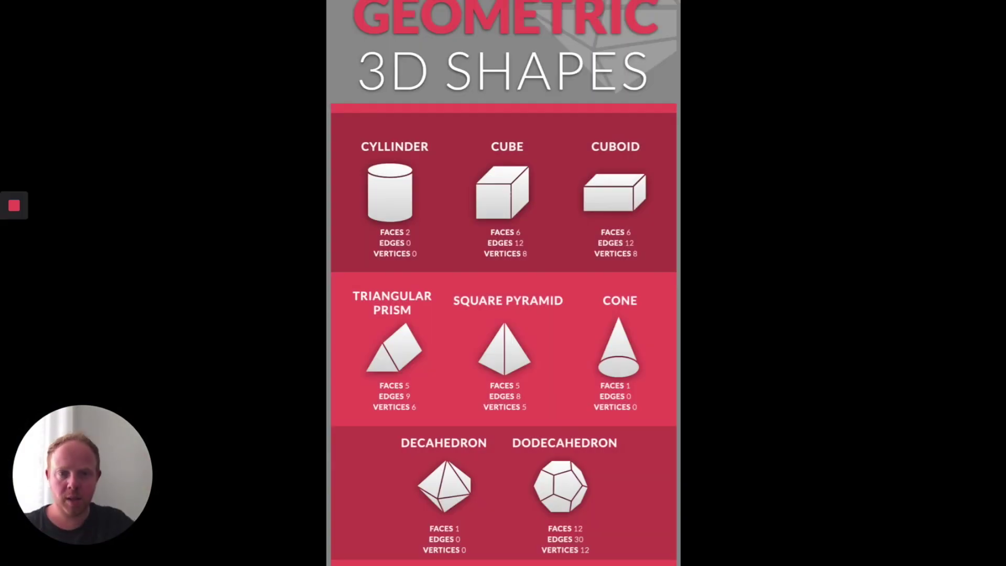
- Exit the slideshow, nudge the polyhedron down, and compare it with slide 1's polyhedron
key("Escape")
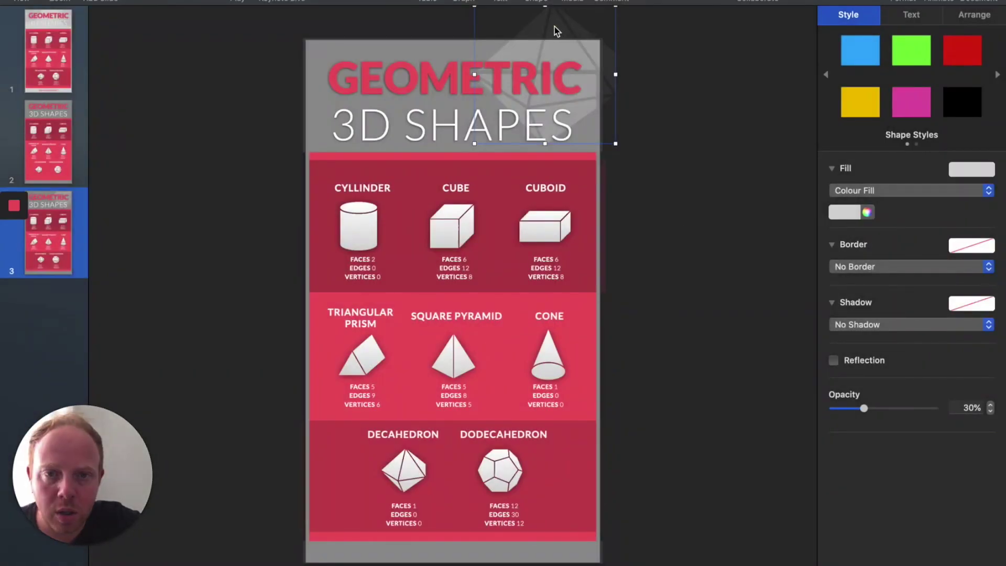
left_click_drag(555, 27, 555, 35)
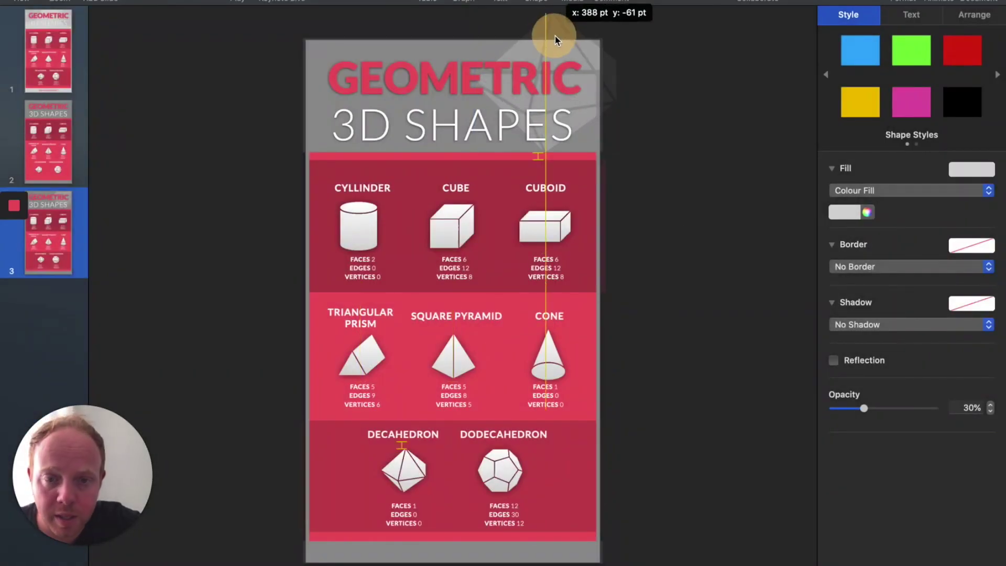
left_click(44, 62)
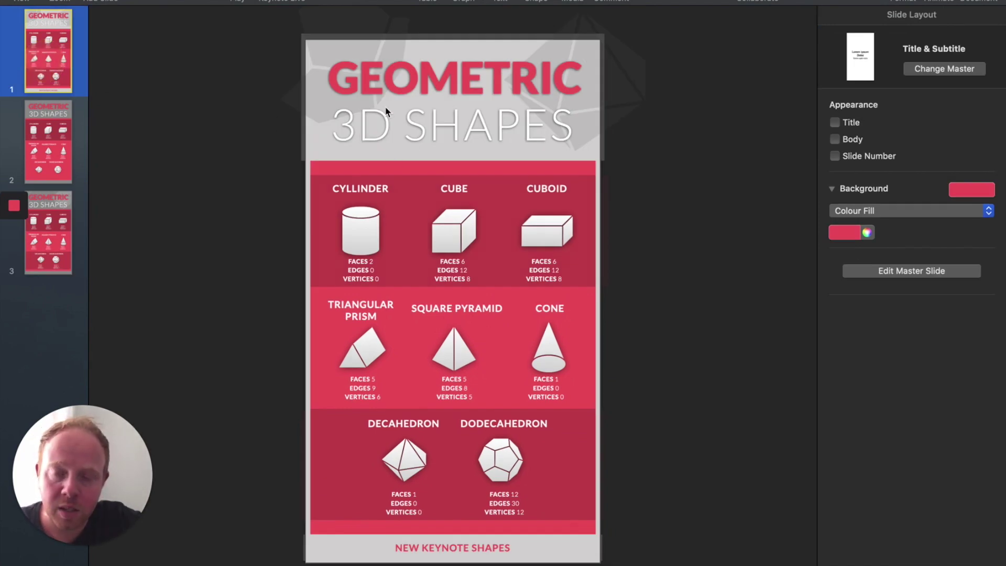
left_click(318, 87)
left_click(612, 93)
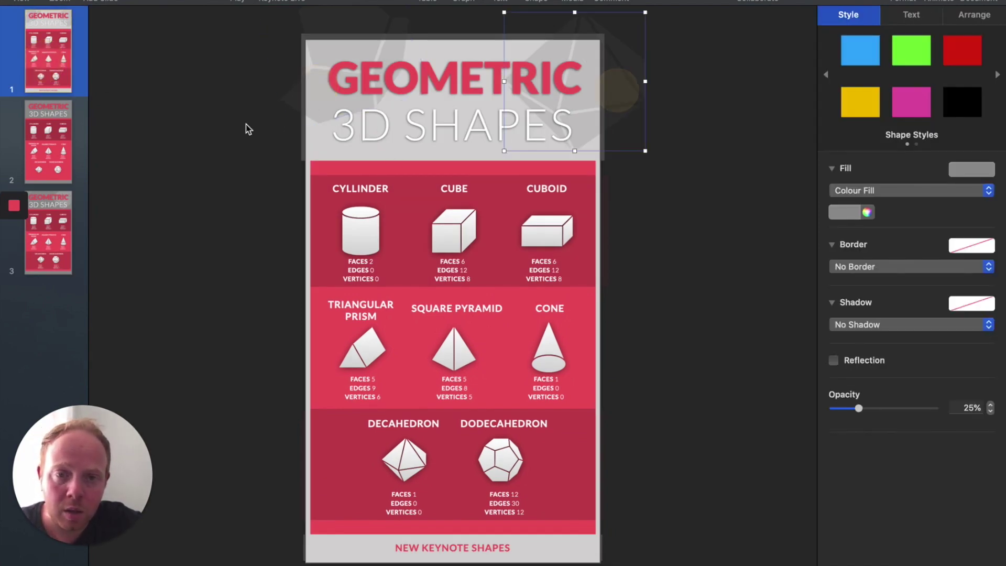
- Back on slide 3, move the polyhedron further right behind the title
left_click(65, 231)
mouse_move(624, 105)
left_mouse_down()
mouse_move(624, 83)
mouse_move(633, 88)
left_mouse_up()
left_click(655, 144)
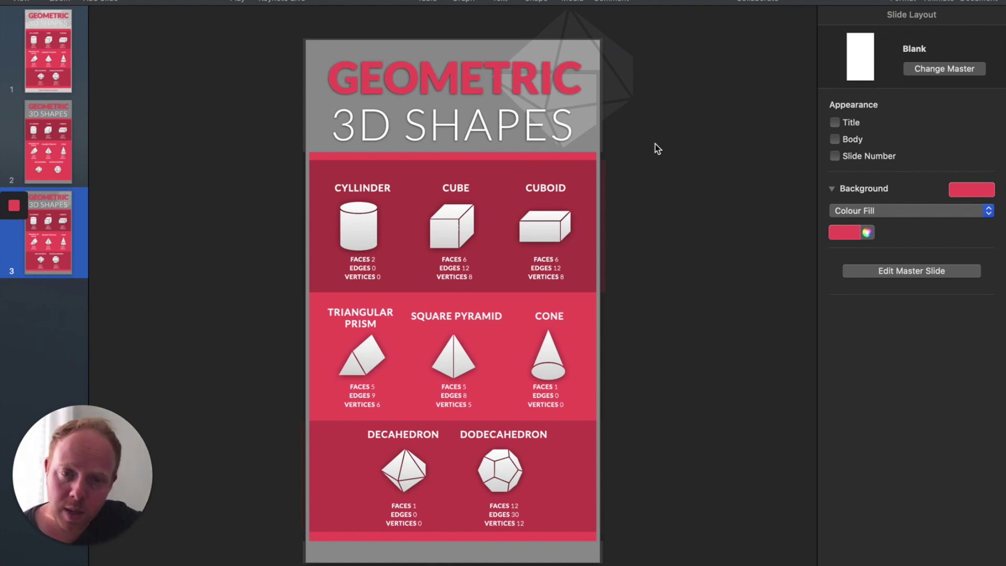
left_click(737, 144)
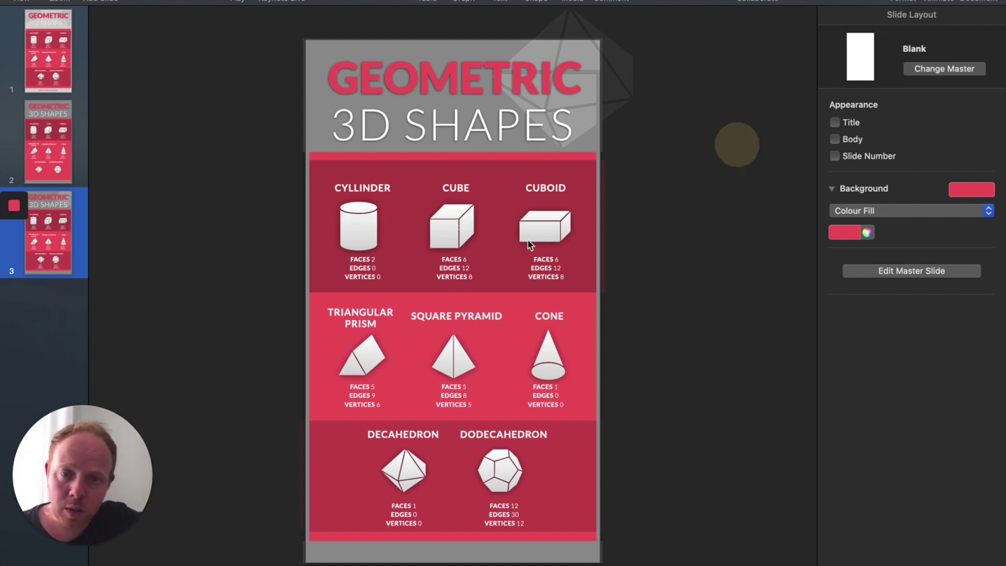
left_click(95, 1)
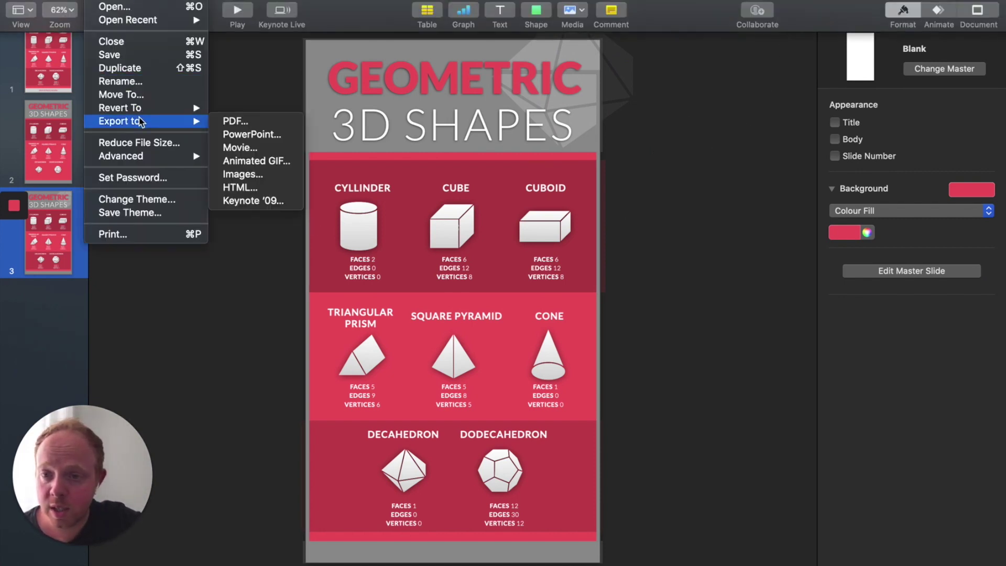
- Export the presentation with File > Export To > PDF, named 'PDF' and saved on the Desktop
mouse_move(173, 124)
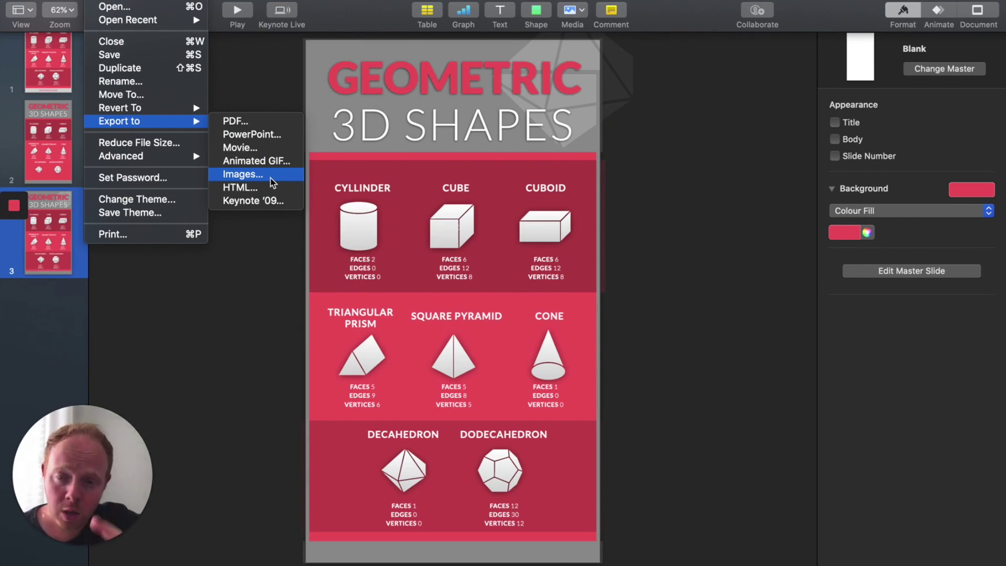
left_click(260, 126)
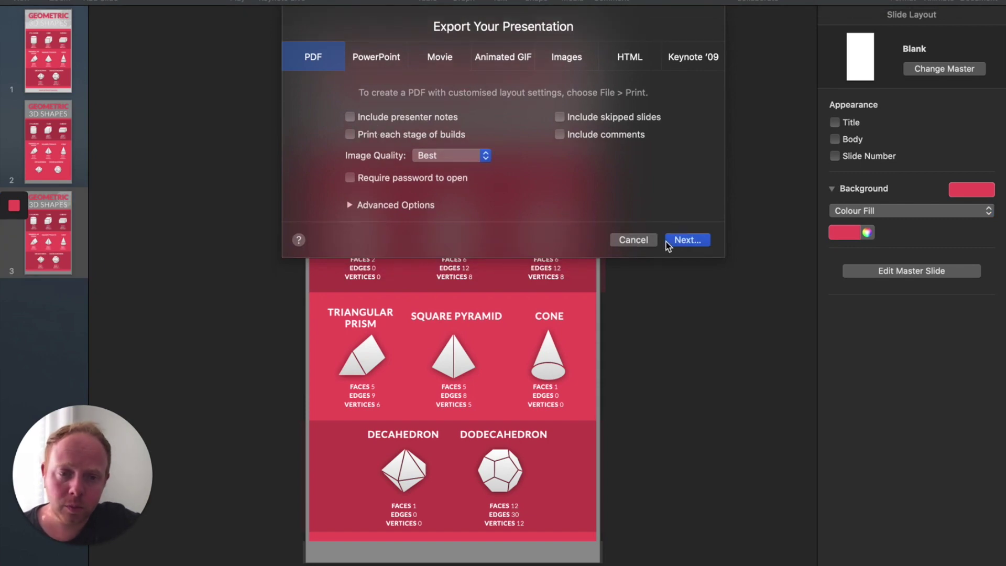
left_click(671, 242)
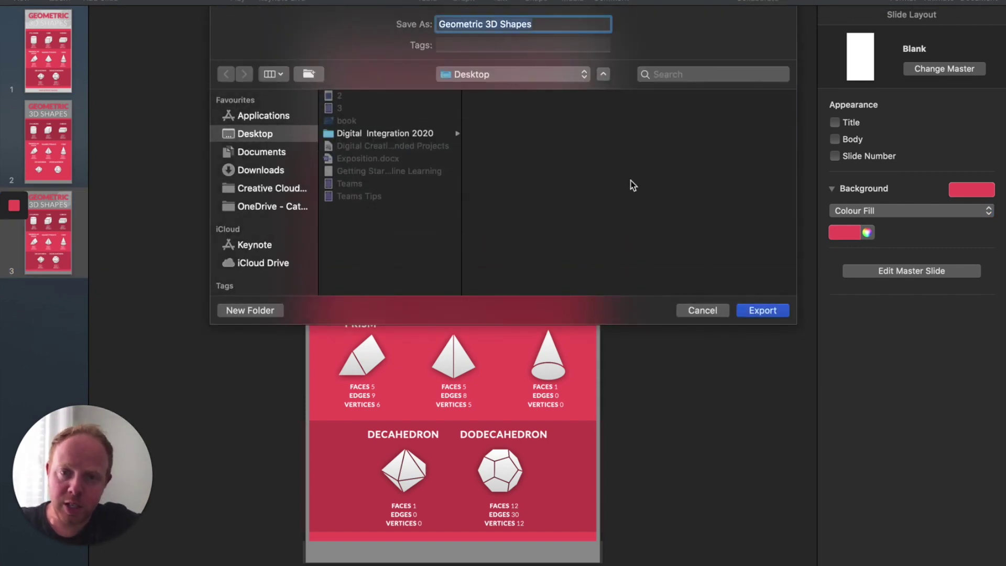
type("PDF")
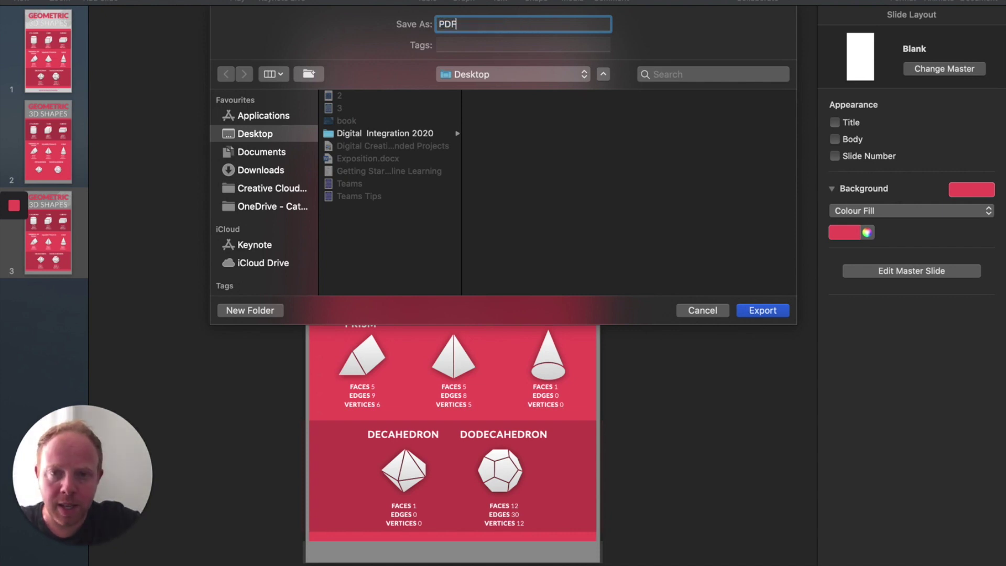
left_click(760, 312)
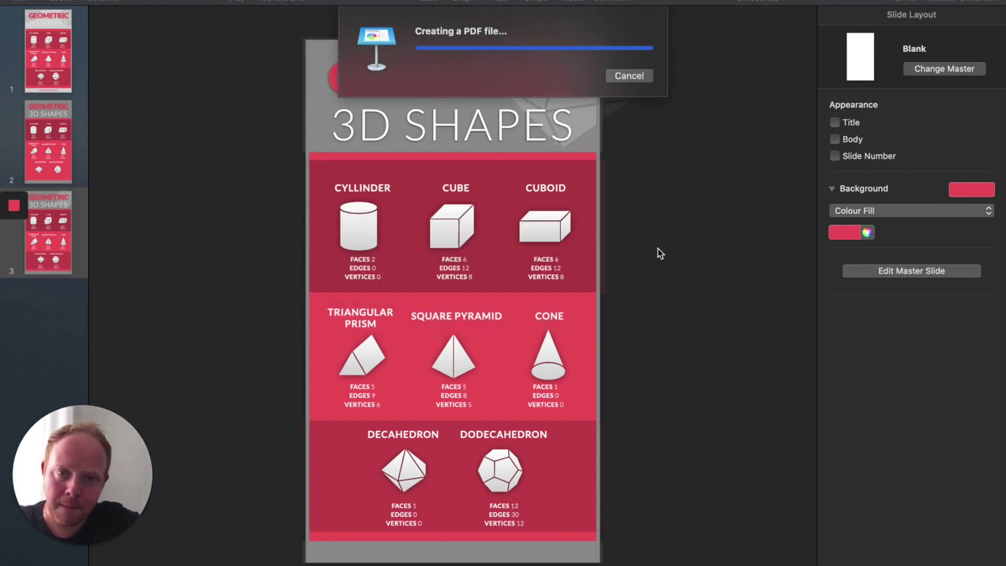
key("ctrl+Up")
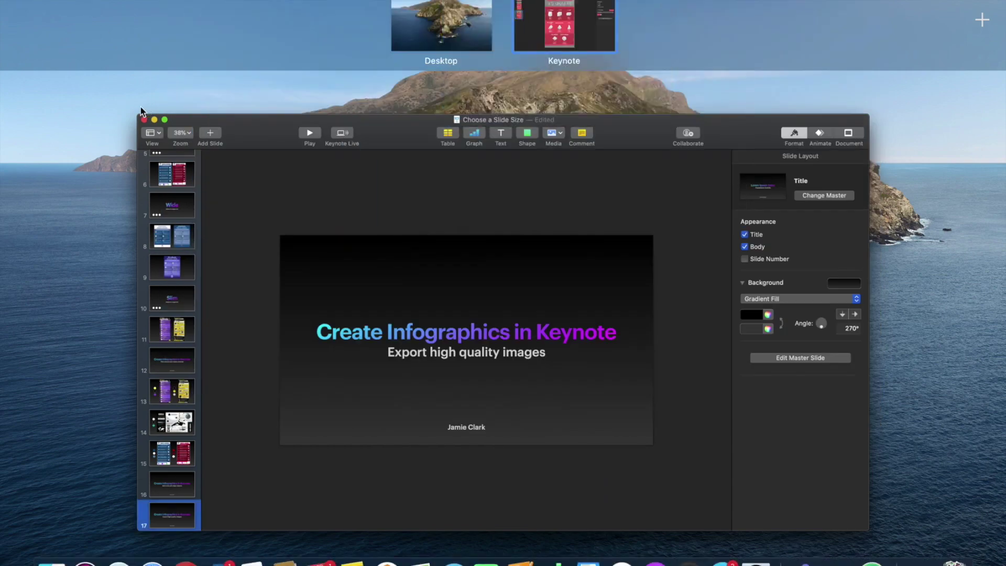
- Minimise Keynote and open the exported 'PDF' in Preview from the desktop's PDF Documents stack
left_click(138, 112)
key("super+m")
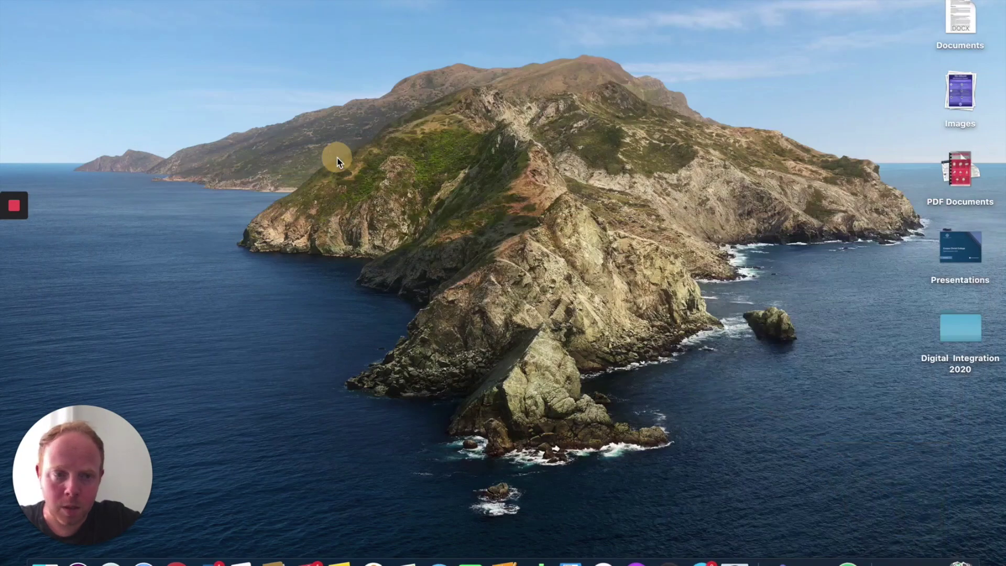
left_click(957, 168)
double_click(962, 247)
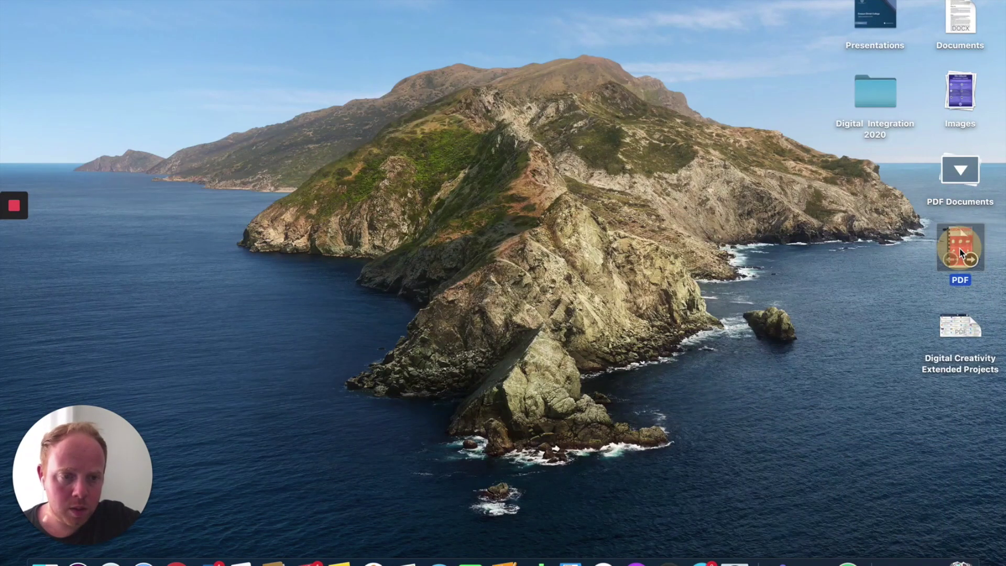
- Zoom out and scroll through the three PDF pages, then move the Preview window right
key("super+minus")
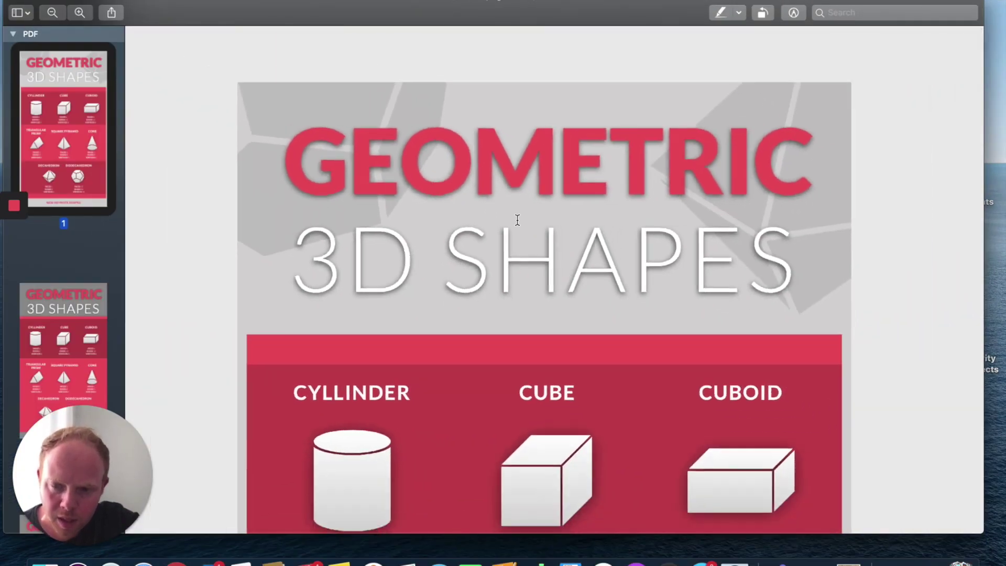
scroll(519, 219, "down", 5)
scroll(518, 221, "down", 3)
scroll(518, 220, "up", 10)
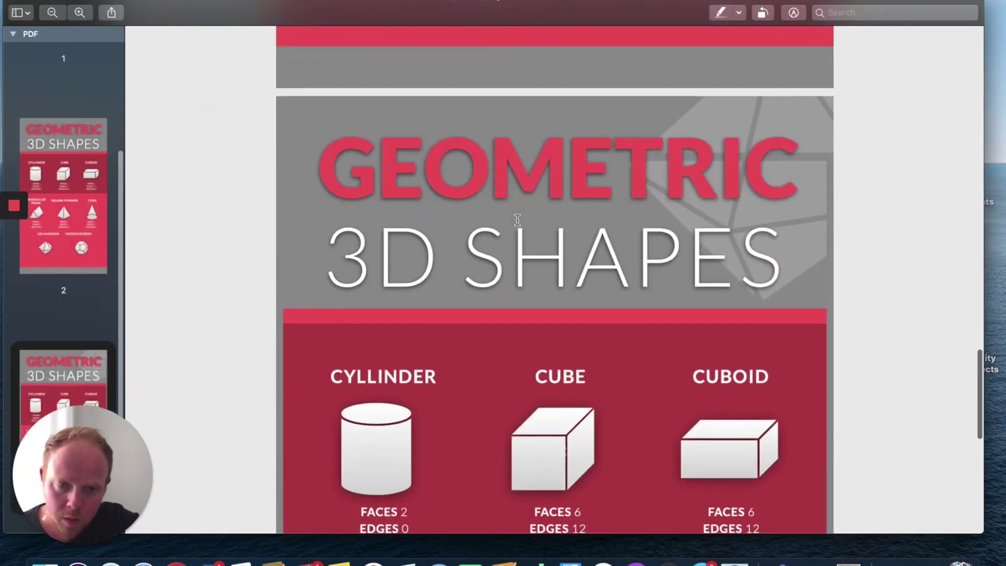
scroll(517, 221, "up", 10)
scroll(517, 220, "up", 3)
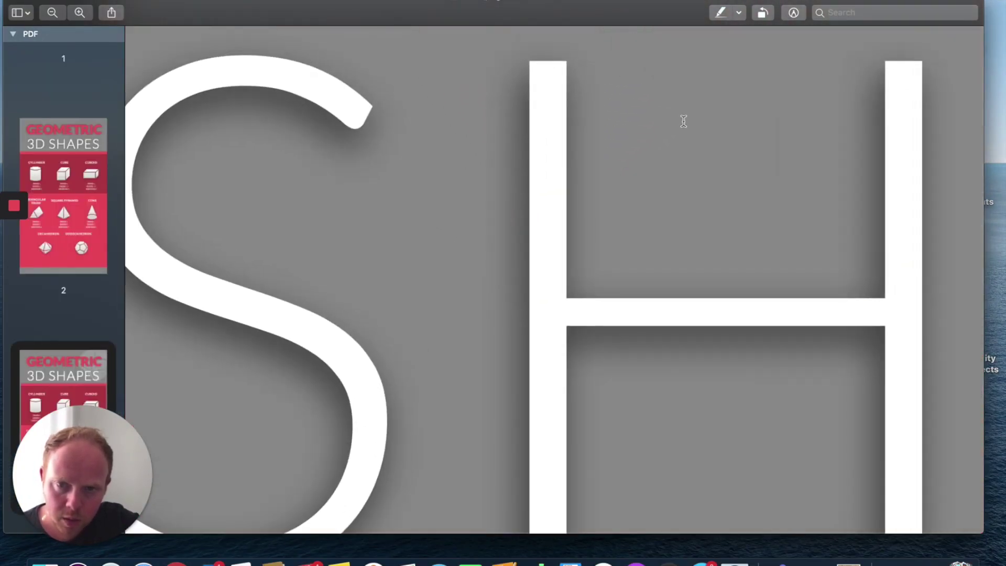
scroll(659, 175, "down", 5)
scroll(661, 177, "down", 5)
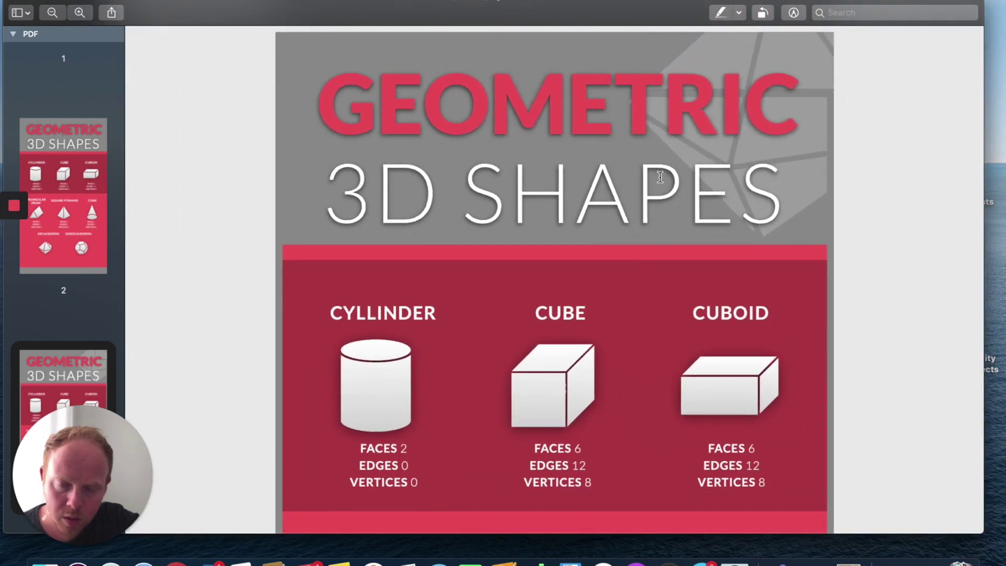
left_click_drag(231, 10, 319, 11)
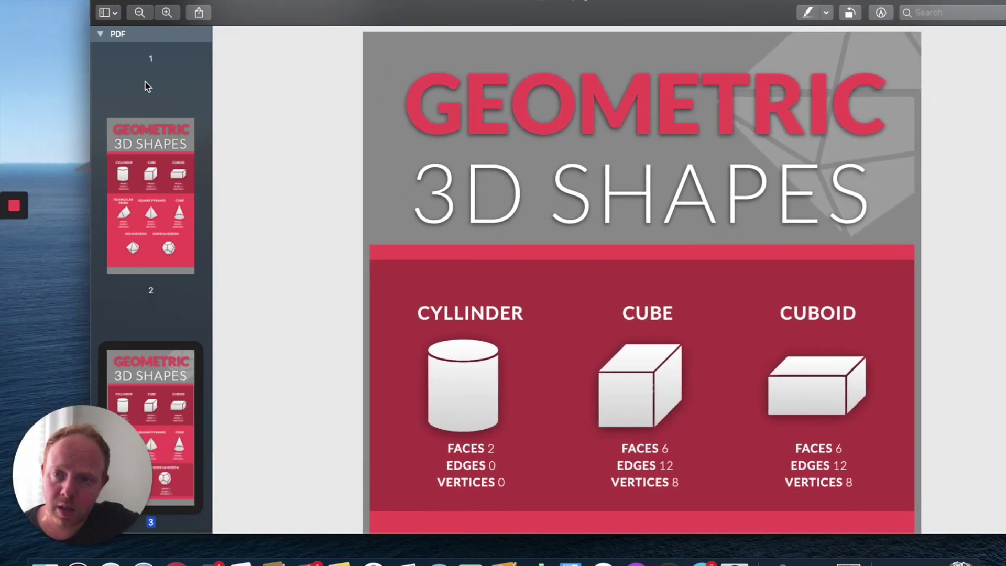
right_click(176, 378)
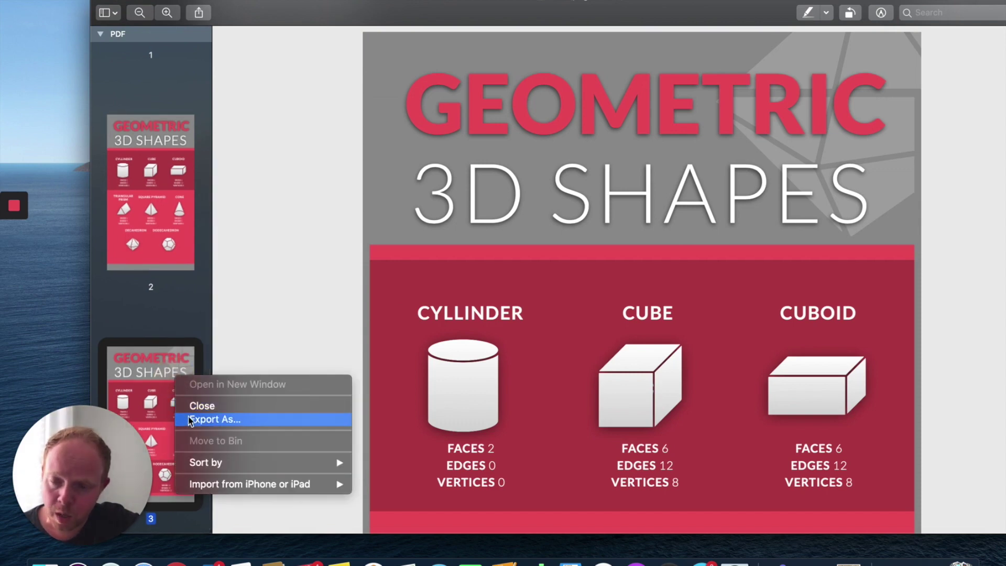
- Use Export As to save the document as a 300 ppi PNG called 'PNG' on the Desktop
right_click(152, 372)
right_click(152, 372)
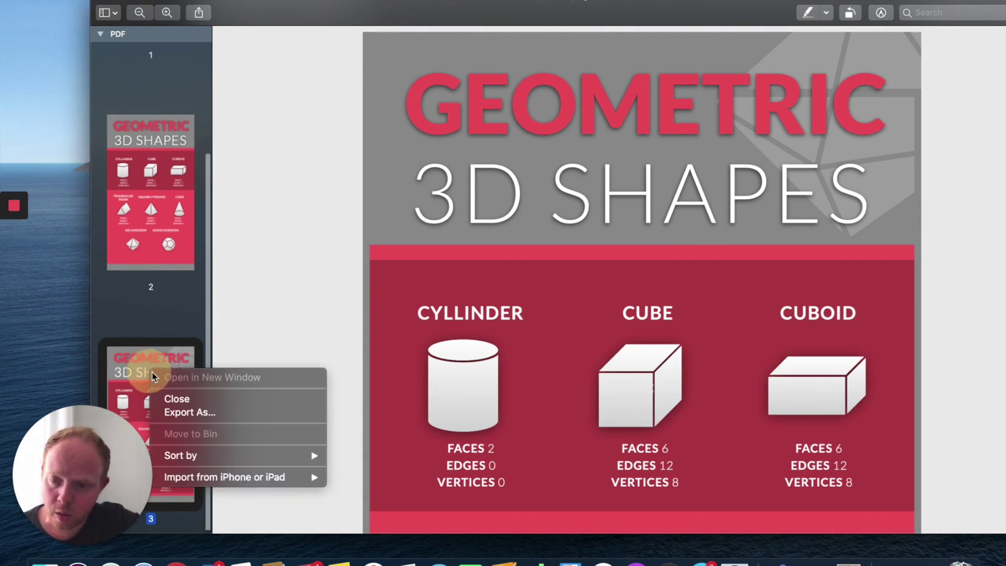
left_click(179, 413)
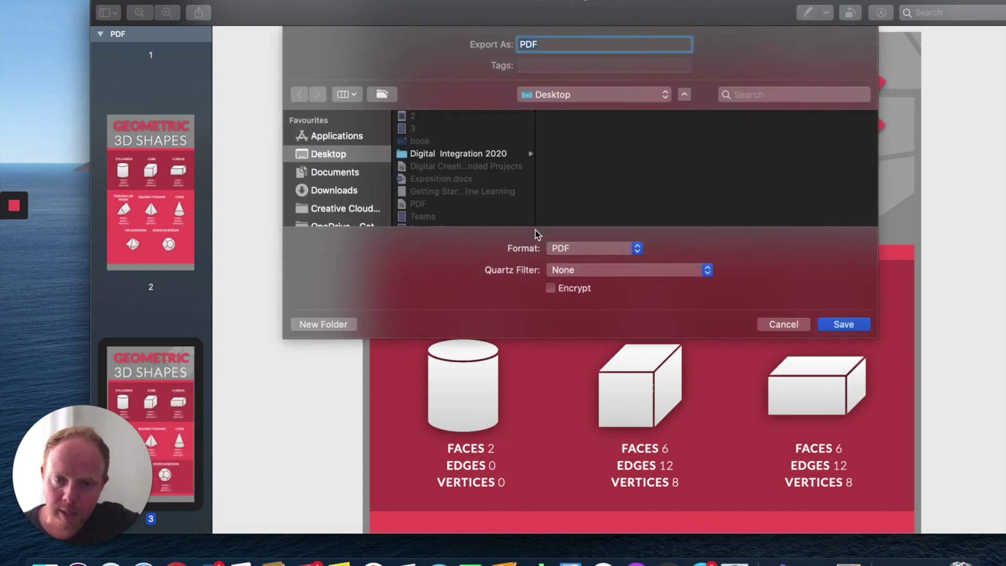
left_click(568, 249)
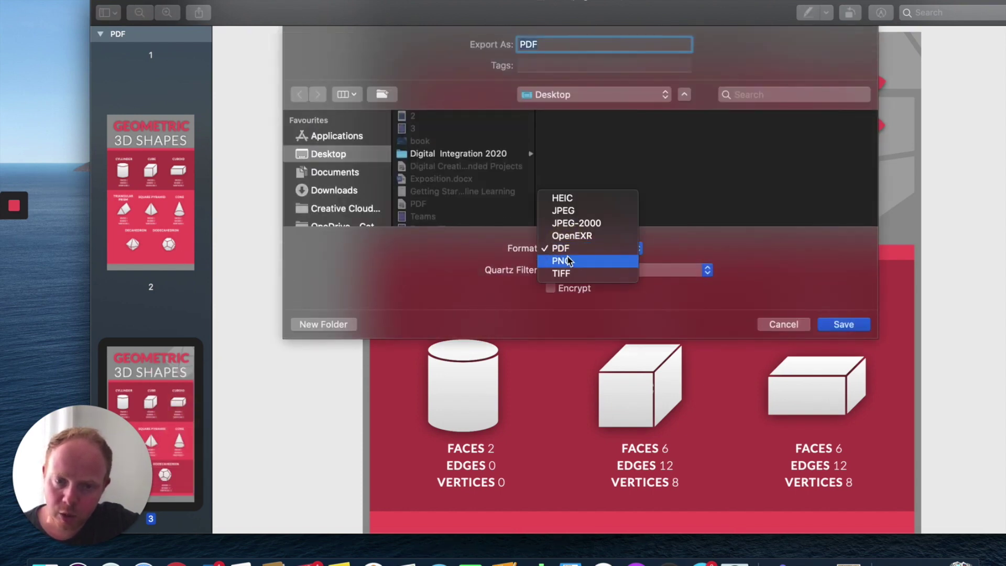
left_click(569, 265)
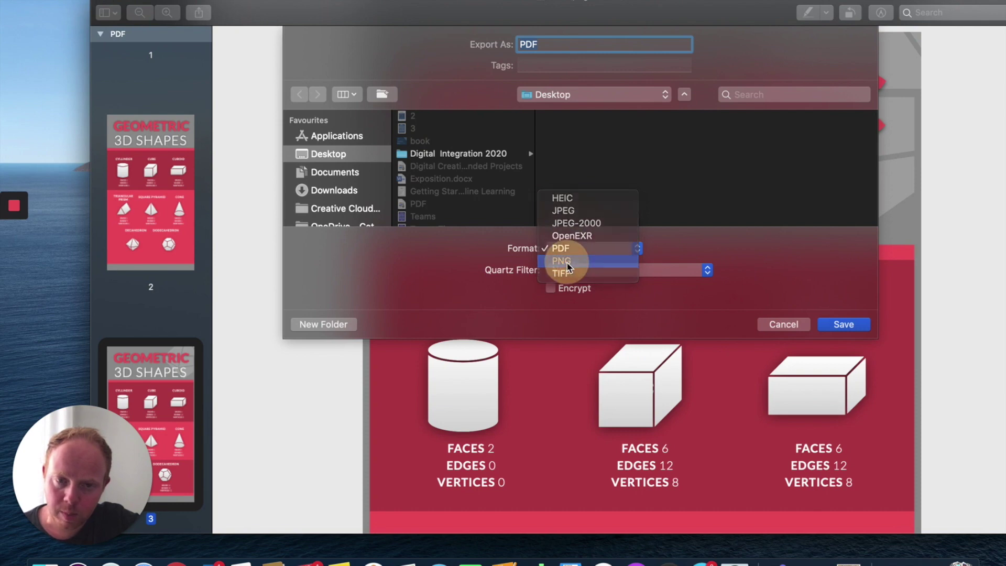
type("p")
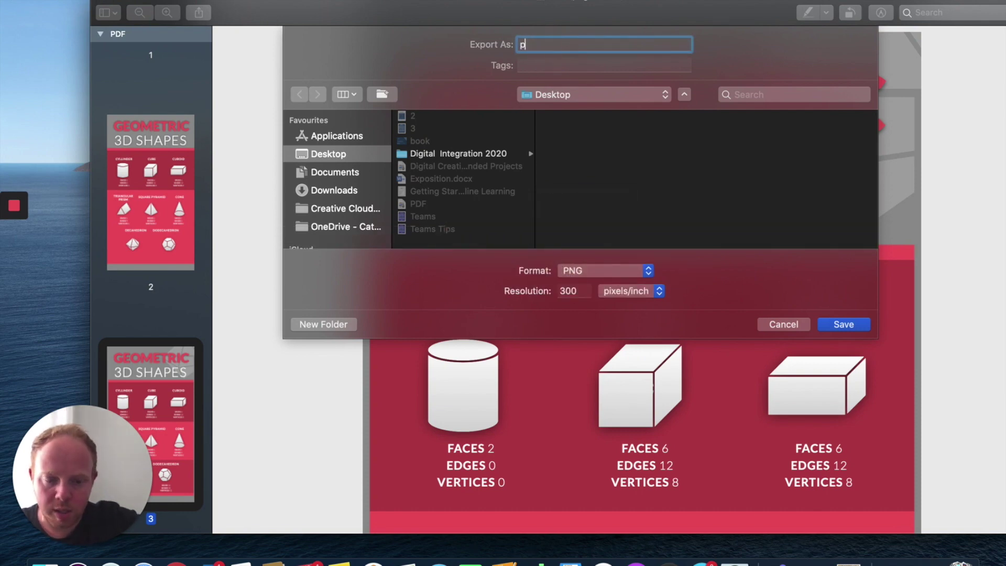
type("G")
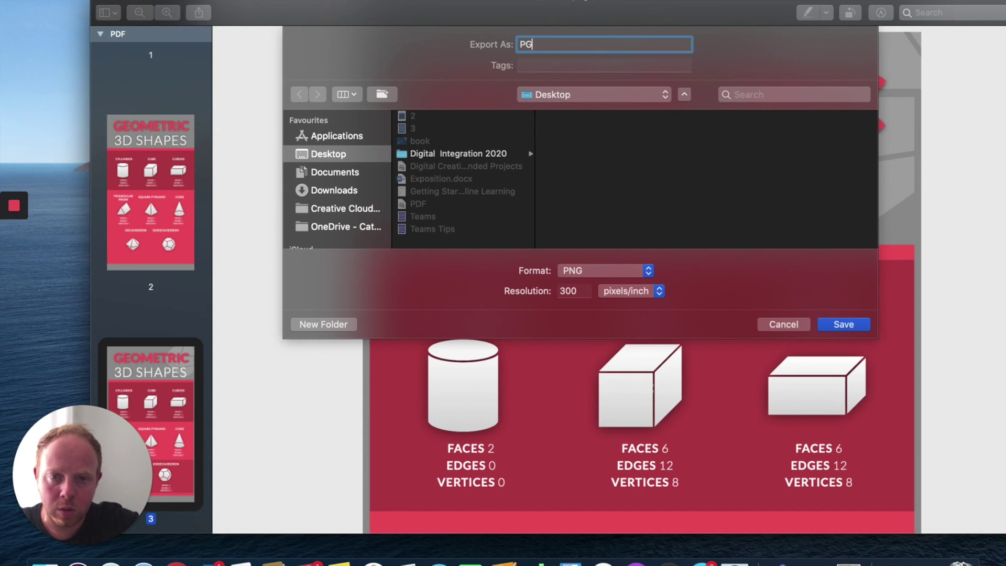
type("NG")
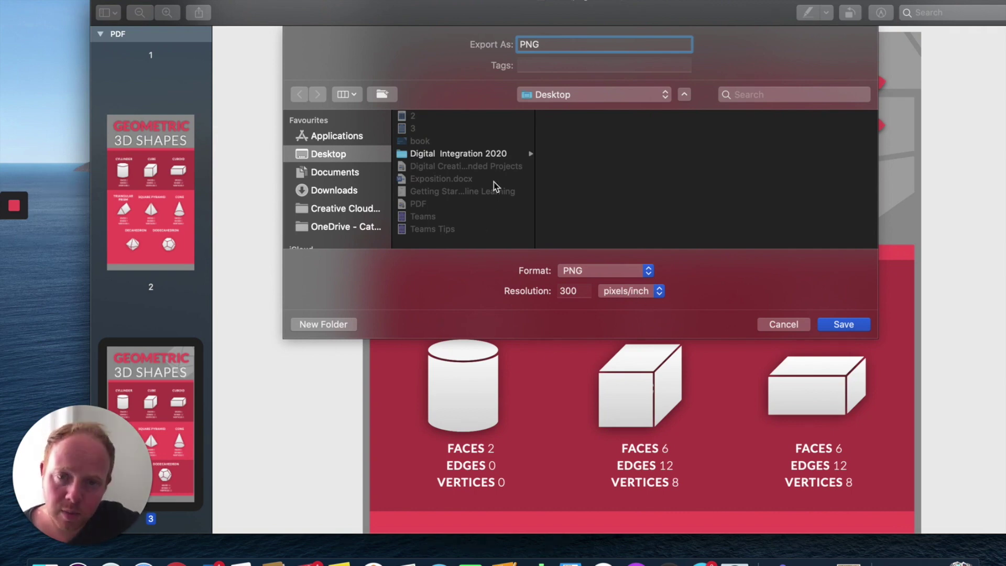
left_click(823, 324)
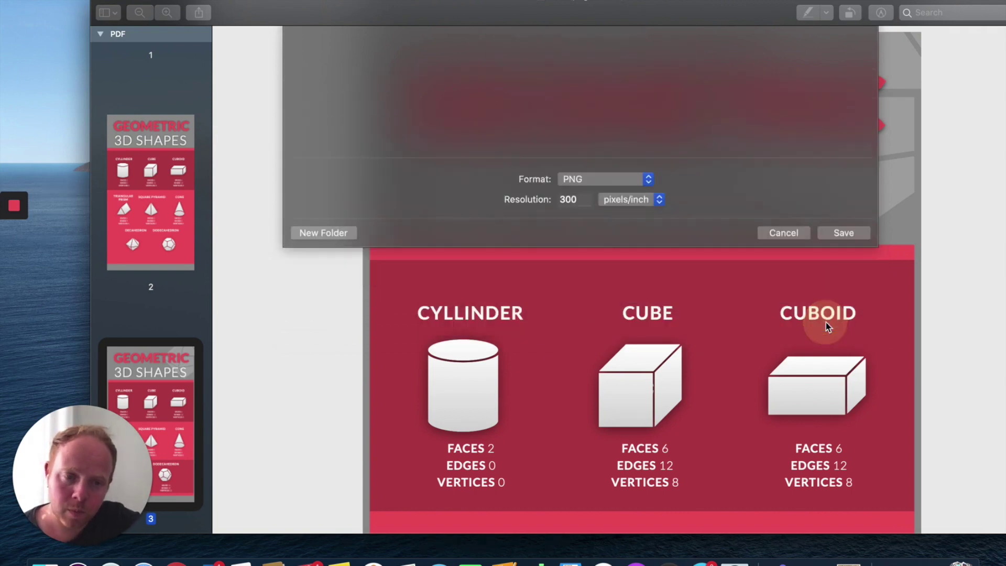
- Close the PDF and open the 'PNG' image from the desktop's Images stack in Preview
left_click(100, 2)
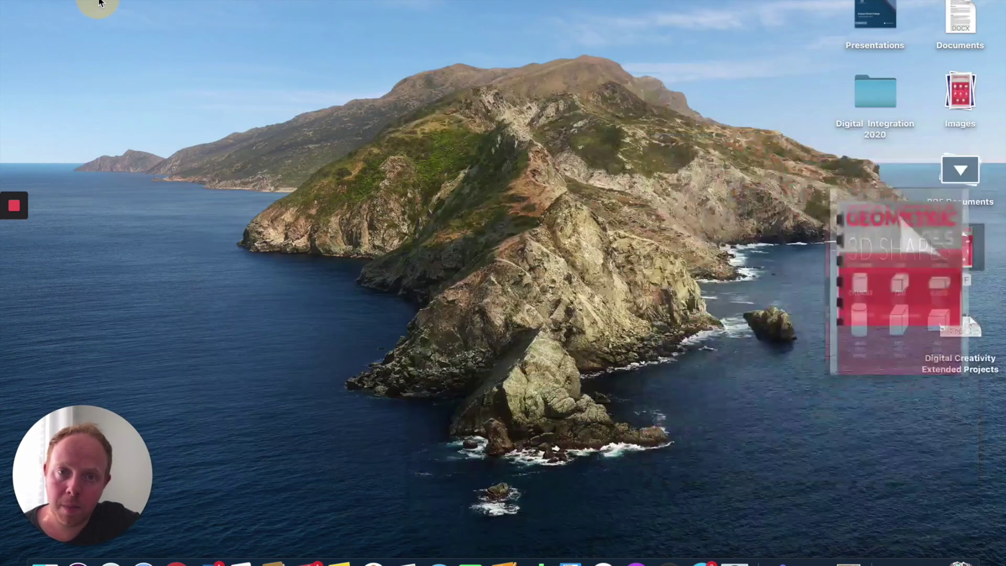
left_click(961, 173)
left_click(960, 92)
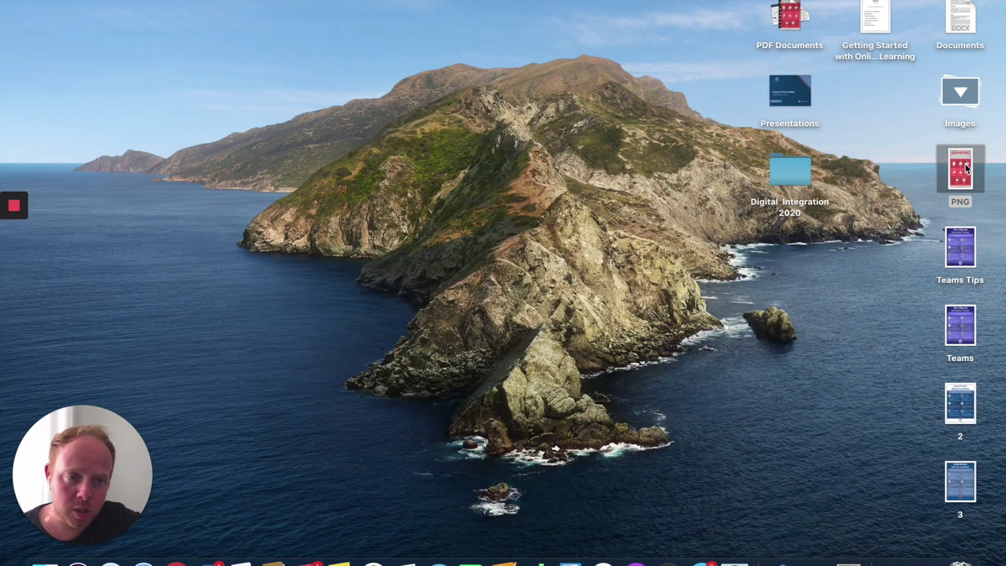
double_click(968, 168)
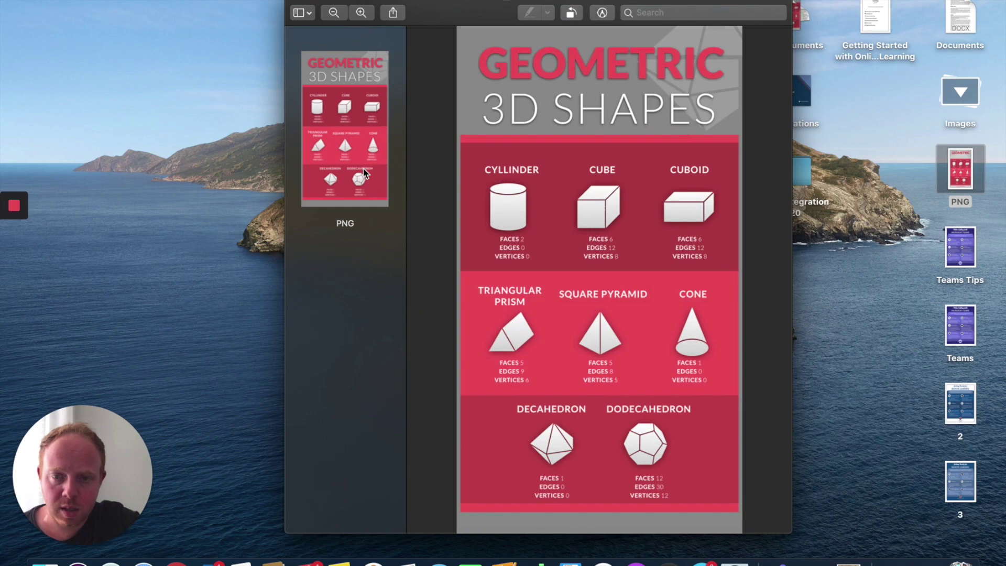
- Scroll around the PNG infographic to inspect the cube and other shapes
left_click(365, 173)
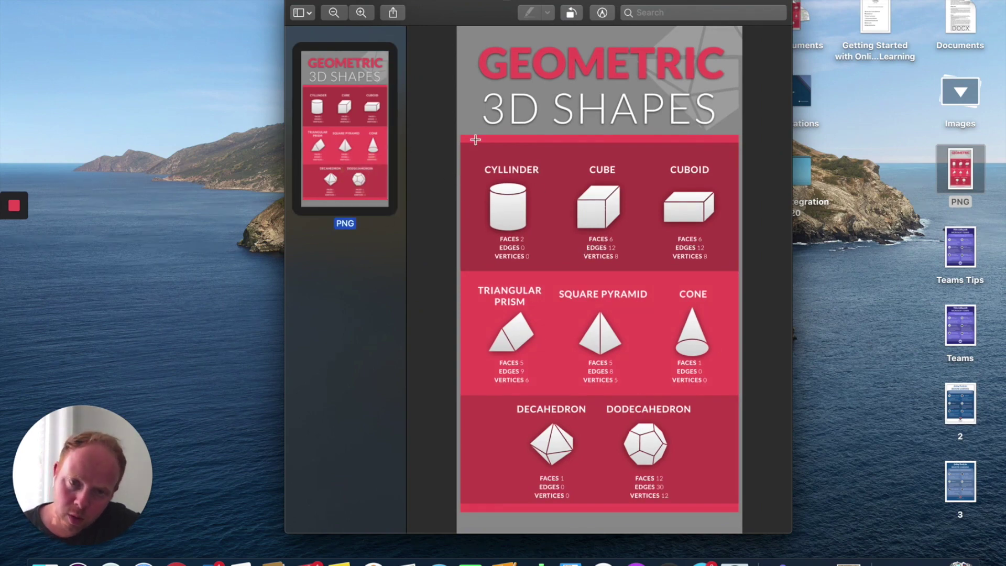
scroll(475, 140, "down", 3)
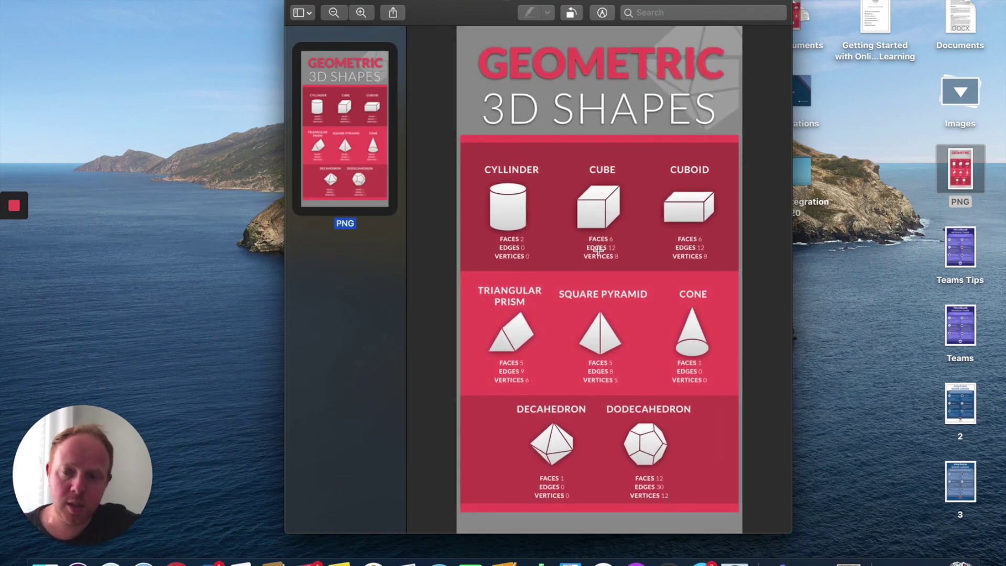
scroll(599, 250, "up", 5)
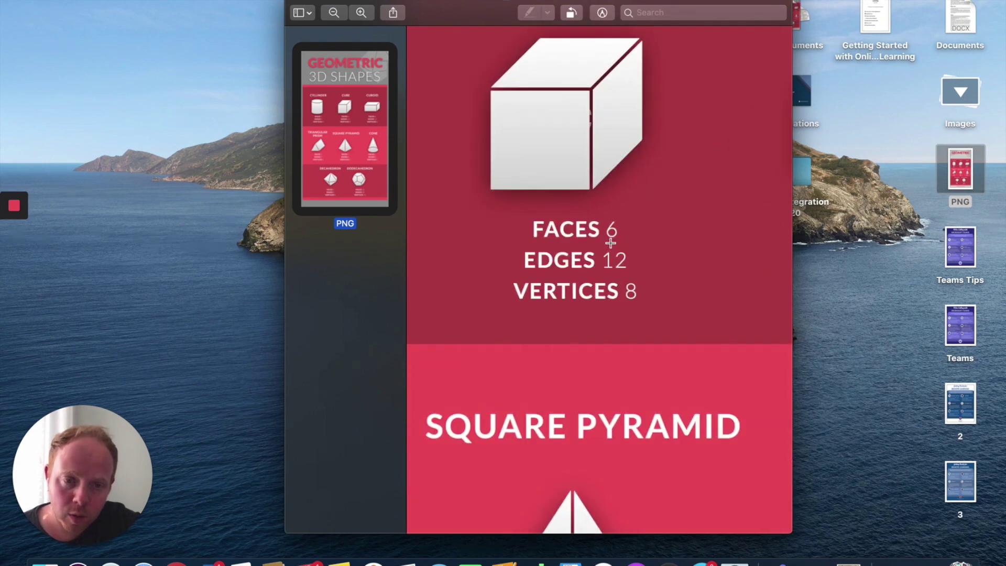
scroll(626, 218, "up", 2)
scroll(624, 162, "down", 5)
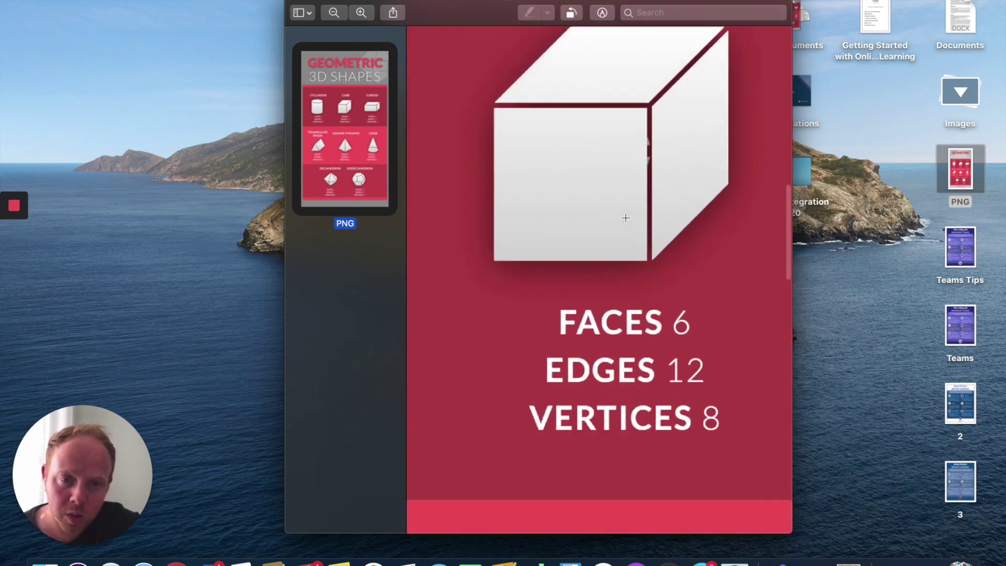
scroll(668, 181, "down", 5)
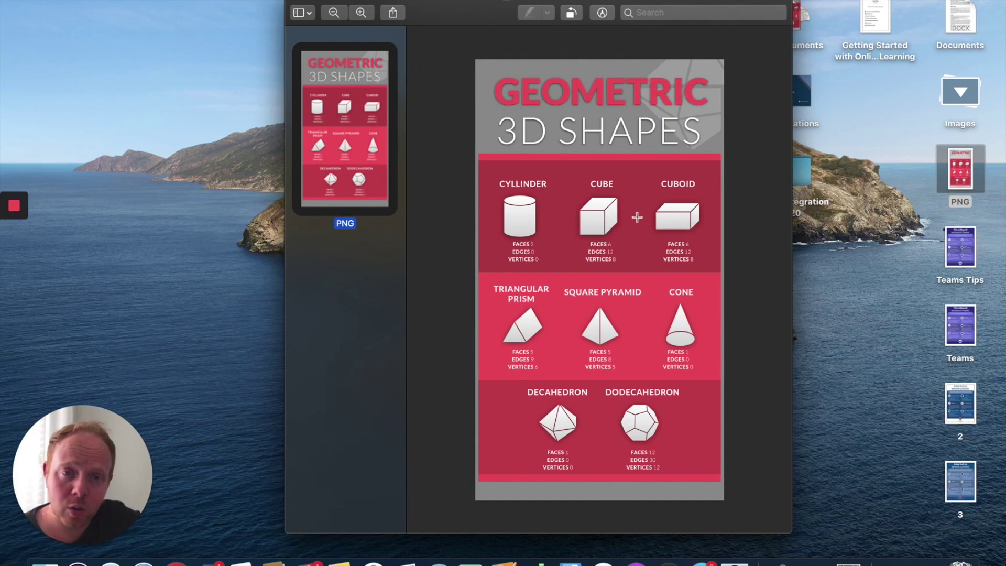
left_click(637, 217)
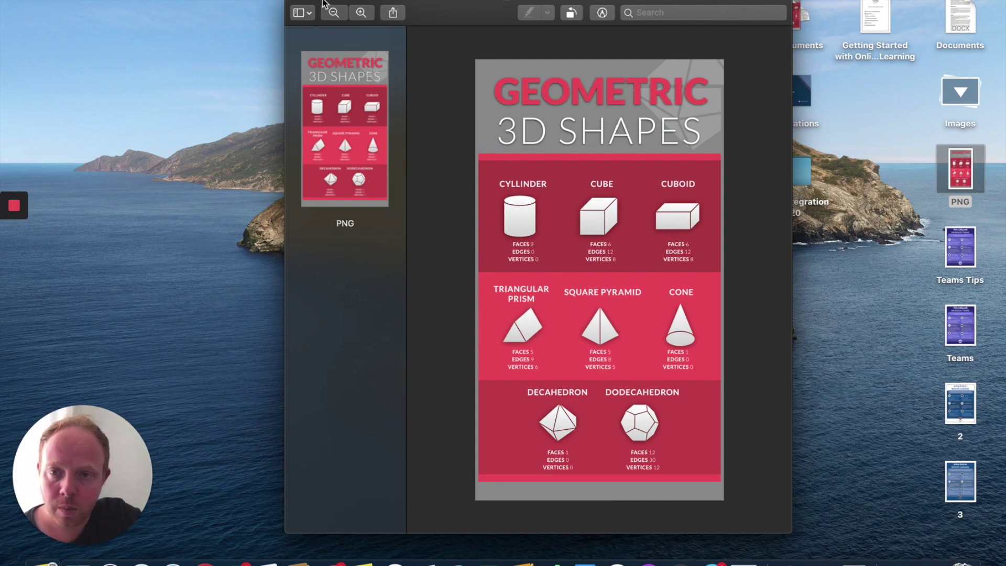
- Switch Preview to full screen with Ctrl+Cmd+F and zoom in on the PNG infographic
key("ctrl+super+f")
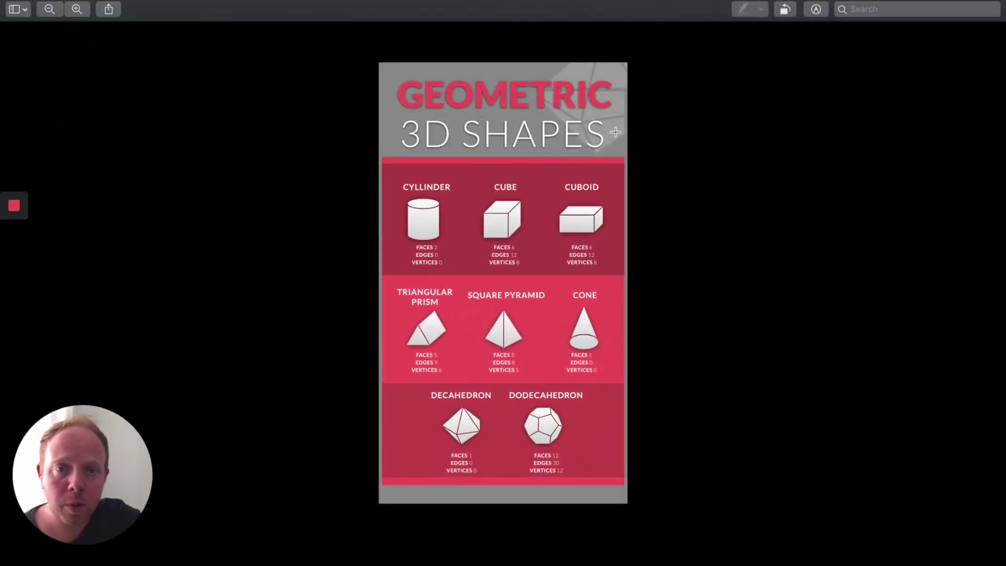
key("super+plus")
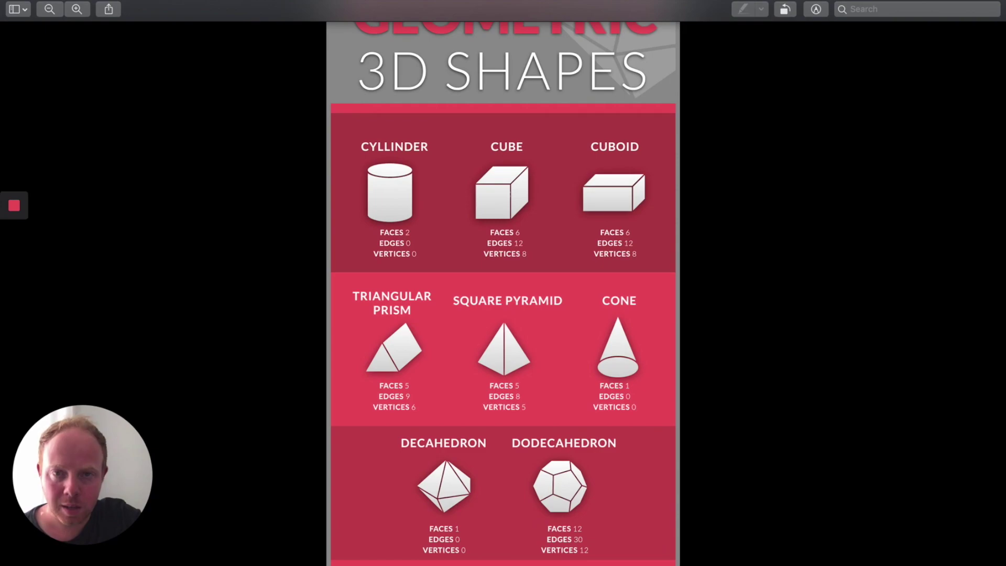